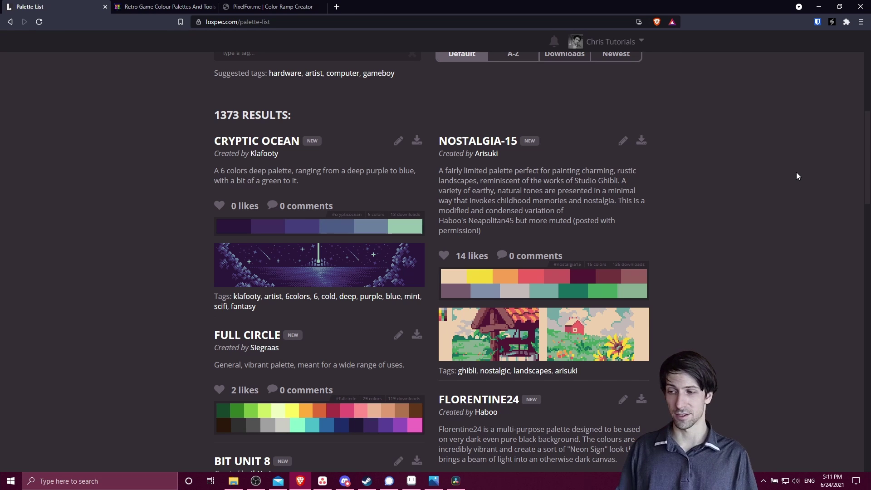
Step: Filter Lospec palettes to a maximum of 32 colours and sort them by Downloads
scroll(779, 249, up, 6)
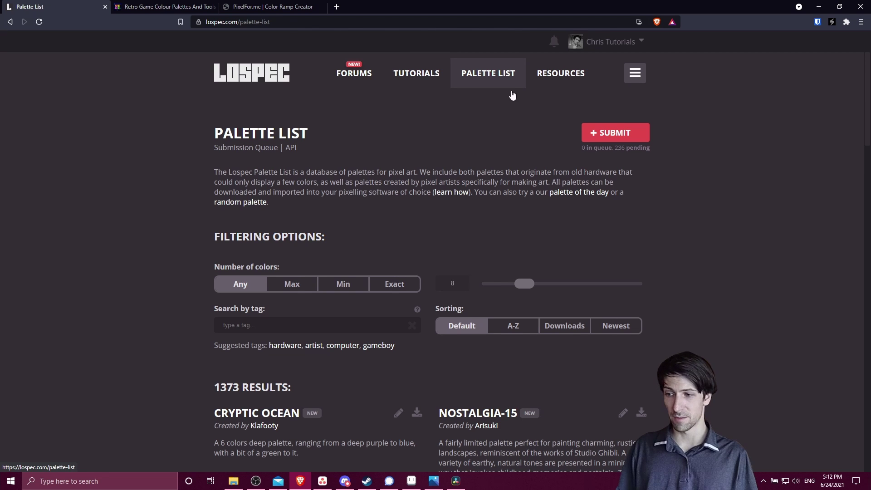
scroll(549, 147, down, 2)
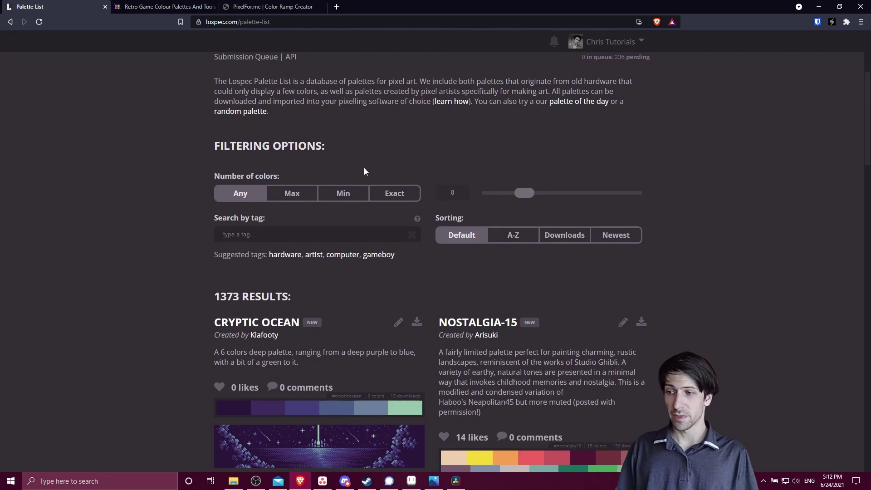
click(291, 195)
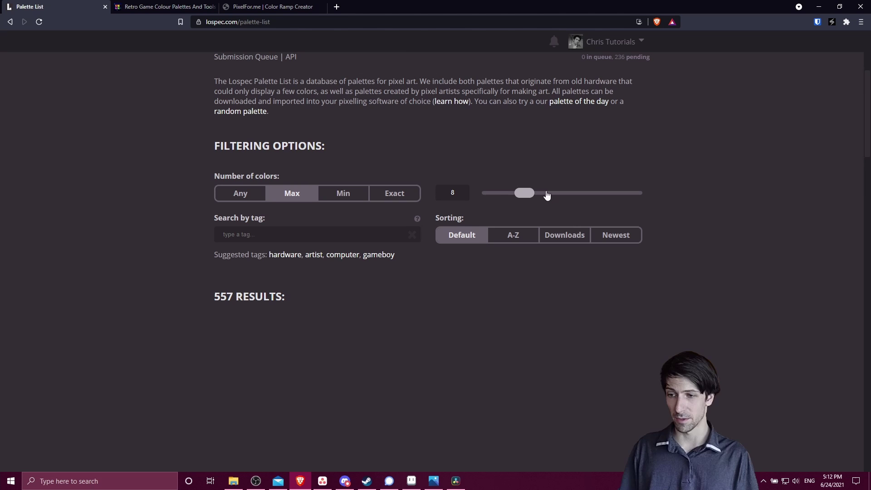
drag(520, 195, 567, 204)
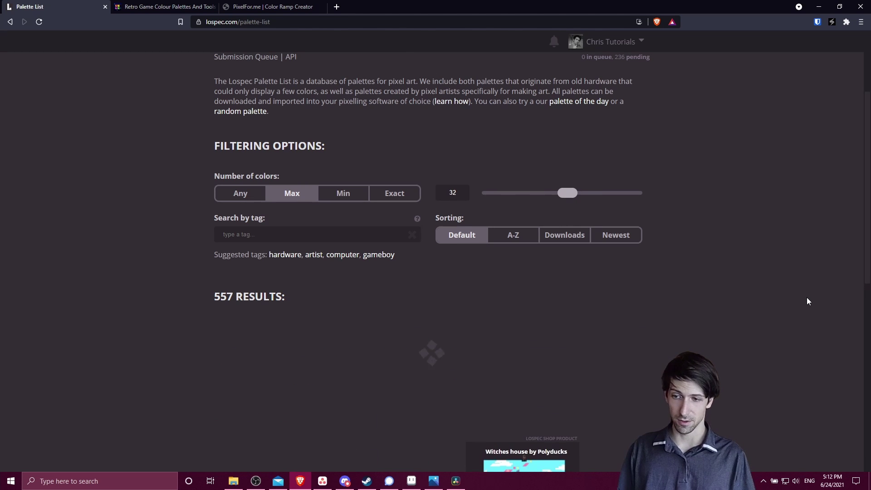
scroll(797, 297, down, 1)
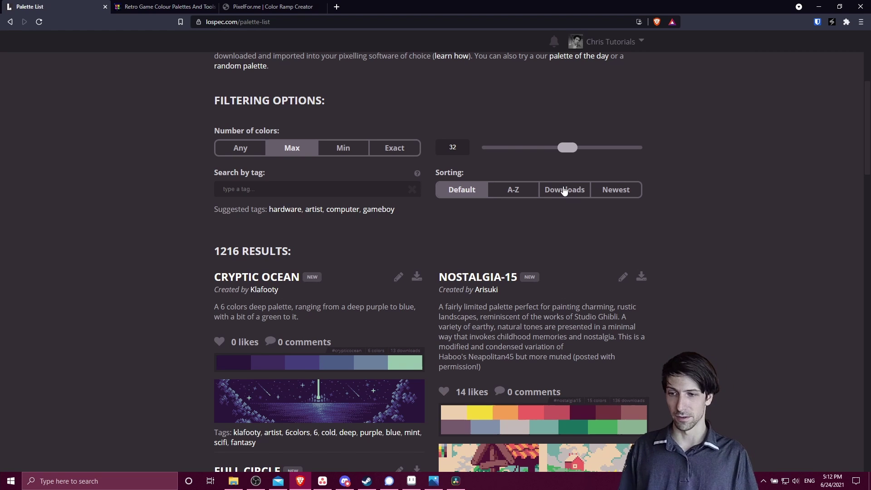
click(565, 191)
scroll(734, 244, down, 3)
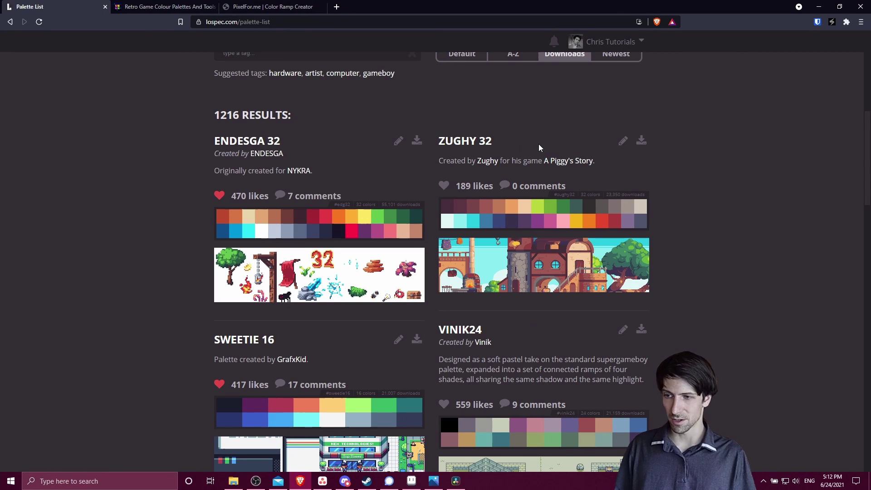
scroll(541, 148, down, 1)
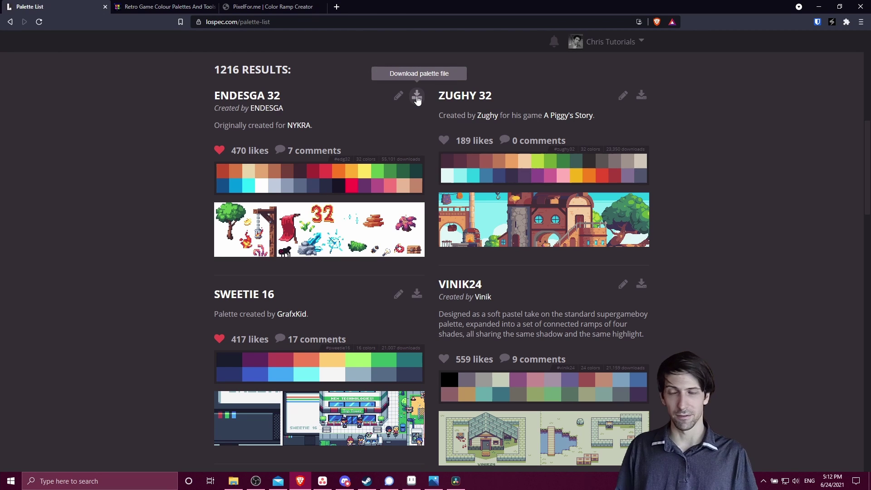
Step: Show ENDESGA 32's download formats: PNG, PAL, .ASE, .TXT, .GPL and .HEX
click(417, 96)
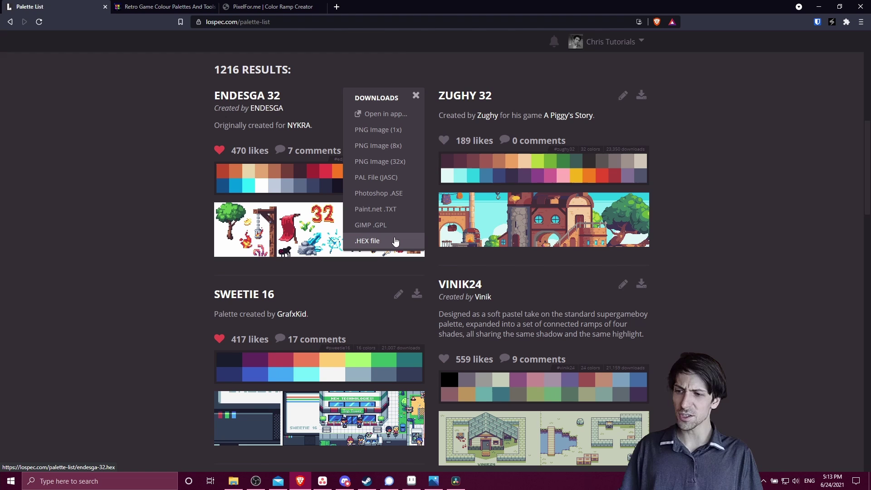
Step: Save ENDESGA 32 as endesga-32.hex and ZUGHY 32 as zughy-32-8x.png to the Desktop
click(396, 241)
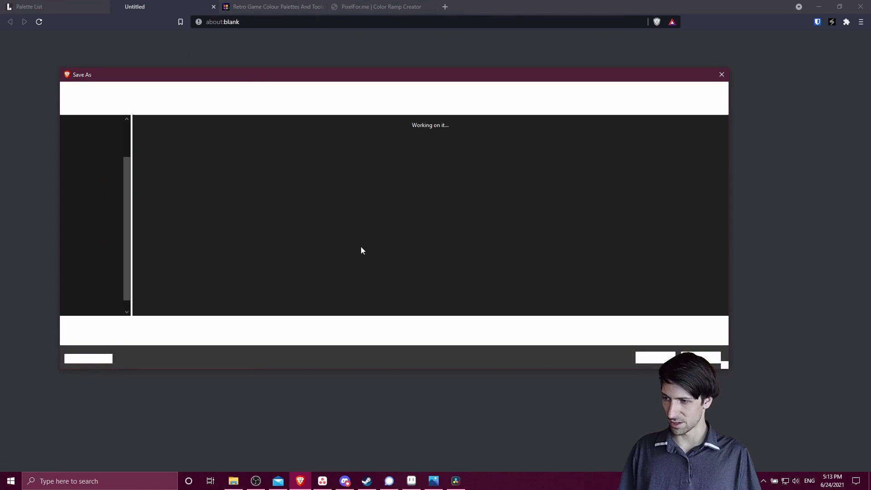
click(656, 358)
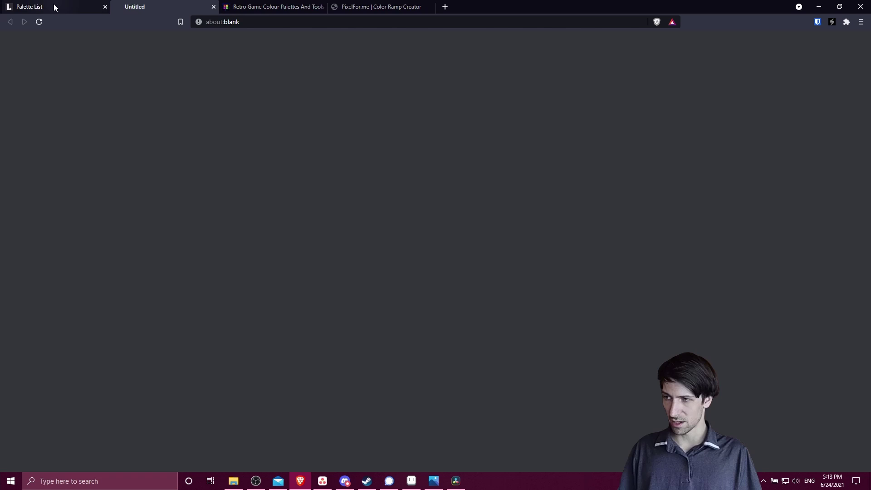
click(642, 95)
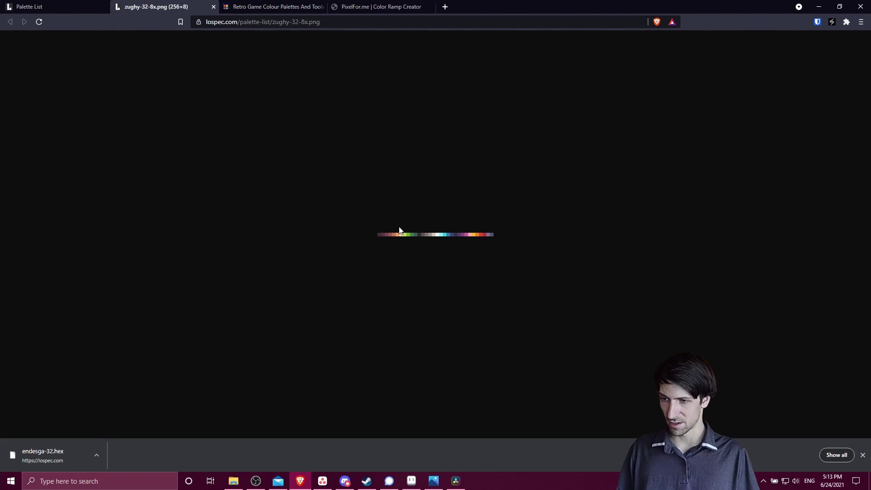
key(ctrl+s)
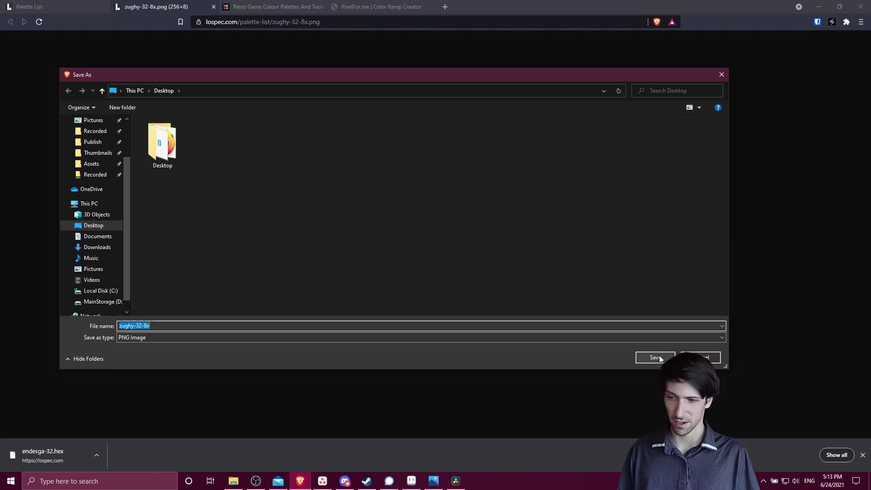
click(656, 358)
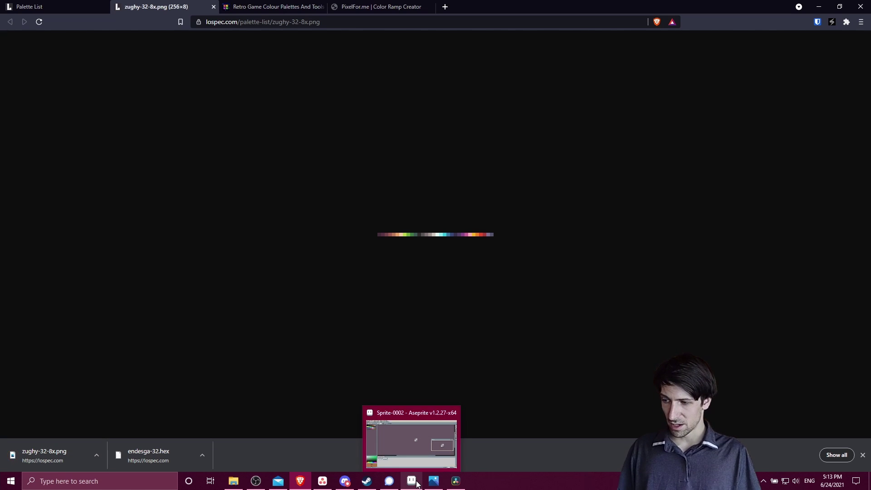
click(414, 482)
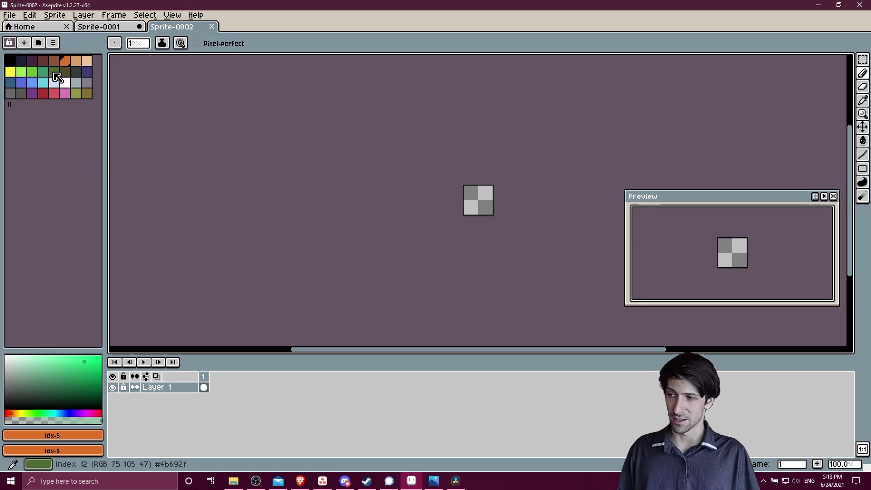
click(53, 43)
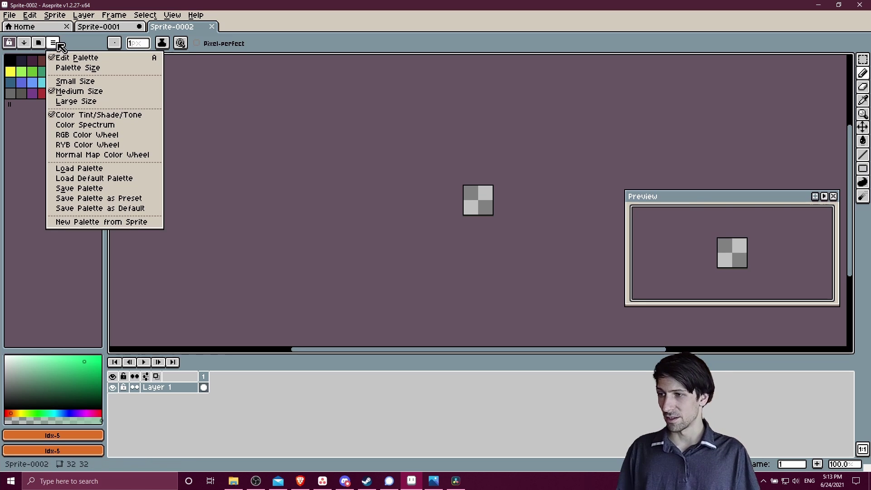
click(83, 175)
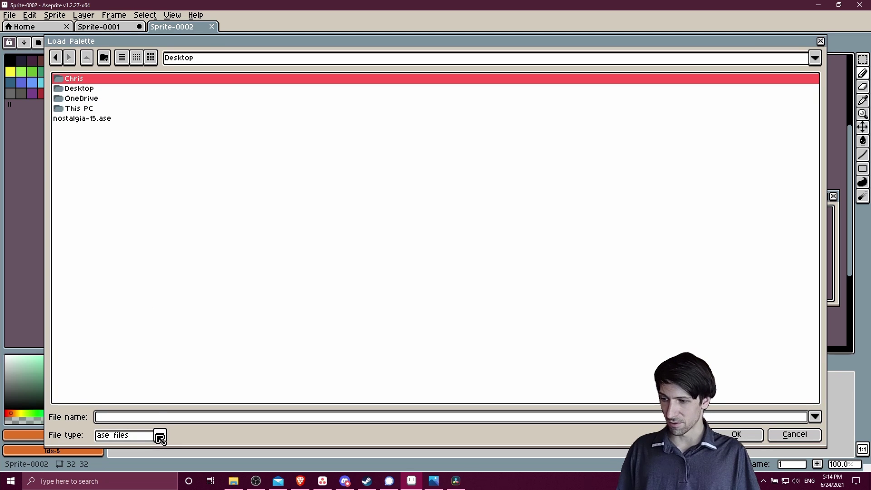
click(133, 438)
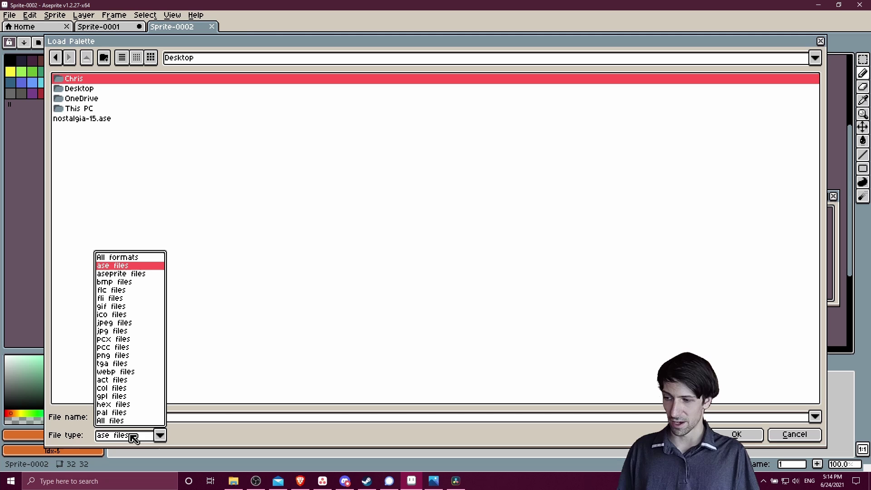
click(142, 258)
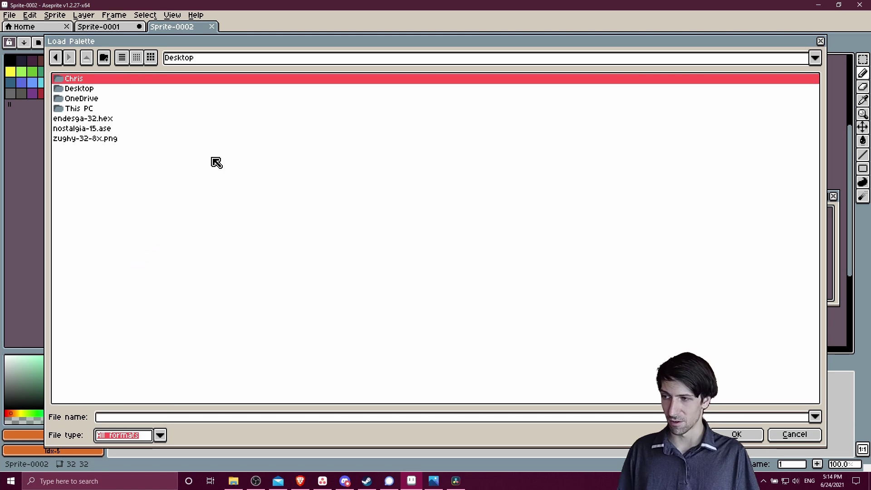
double_click(122, 131)
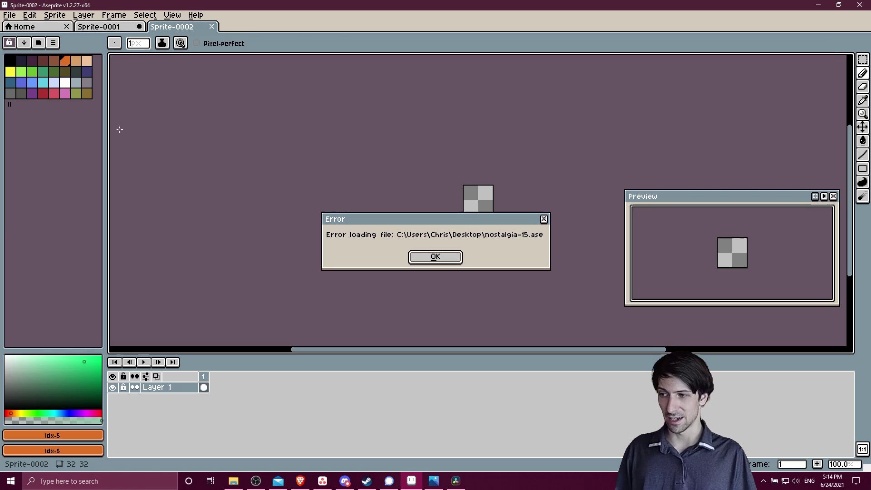
click(441, 261)
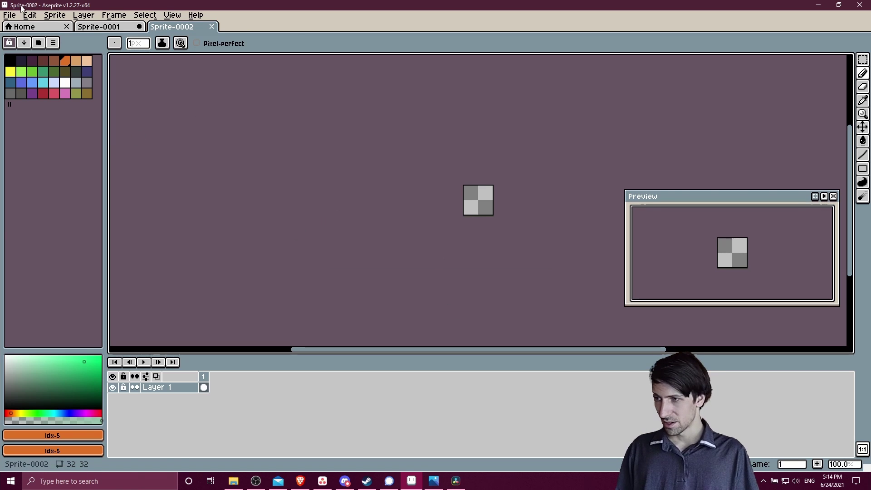
Step: Load endesga-32.hex from the Desktop as the sprite's 32-colour palette
click(53, 42)
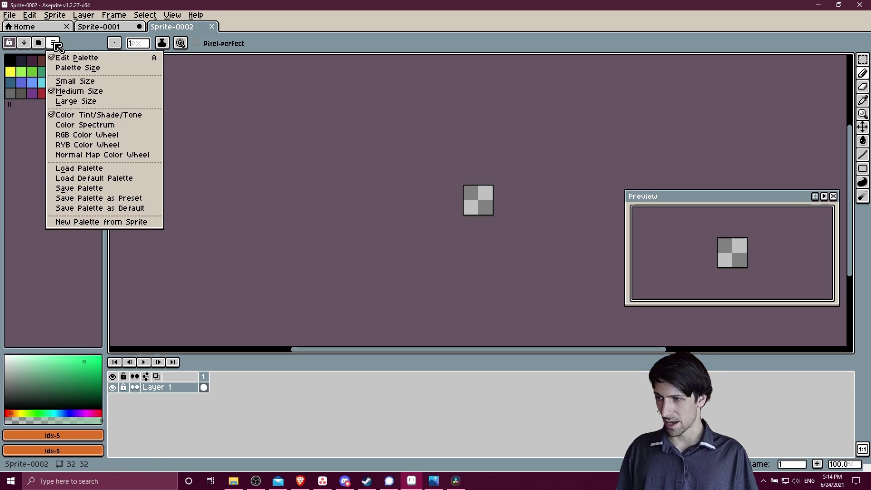
click(89, 168)
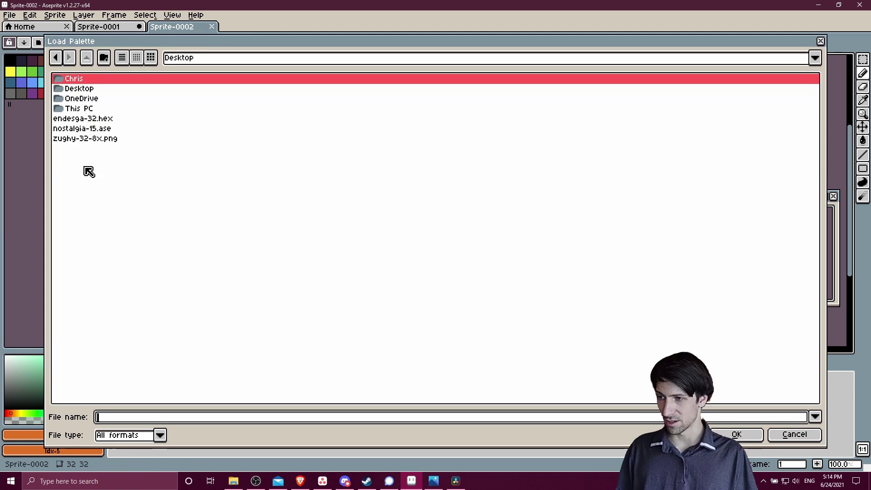
double_click(91, 120)
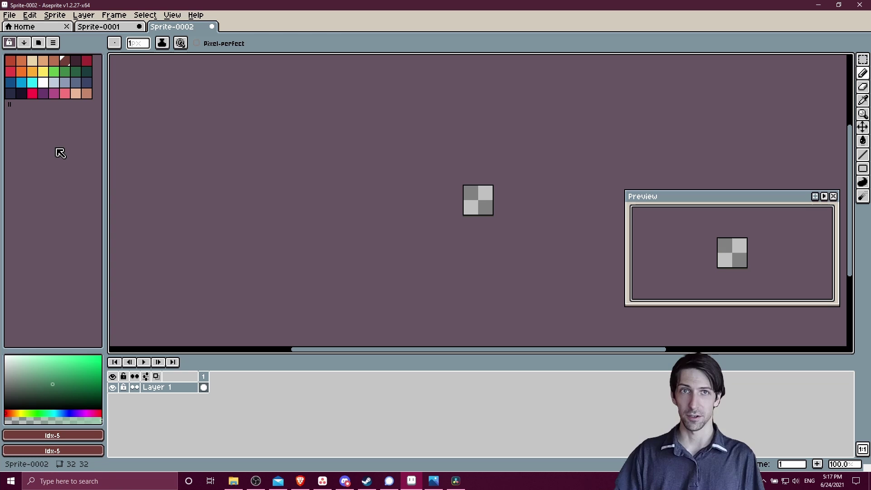
Step: Save the ENDESGA 32 palette as preset endesga-32.ase in Aseprite's palettes folder
click(56, 44)
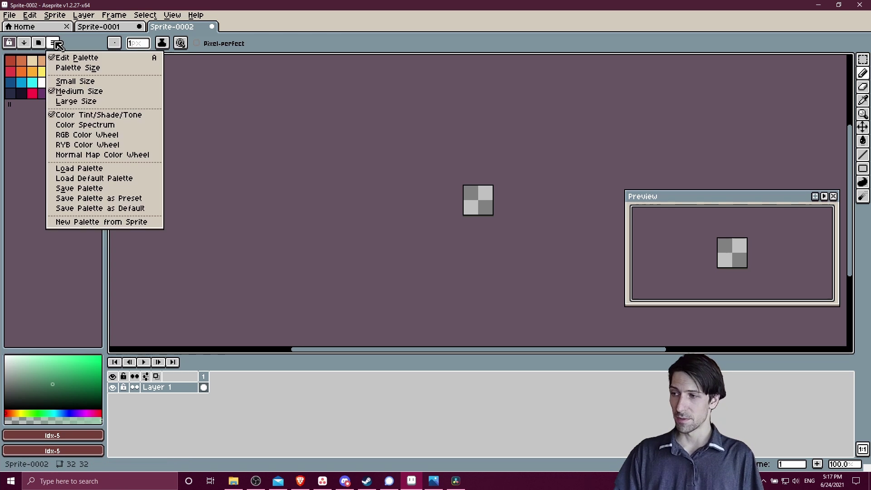
click(131, 200)
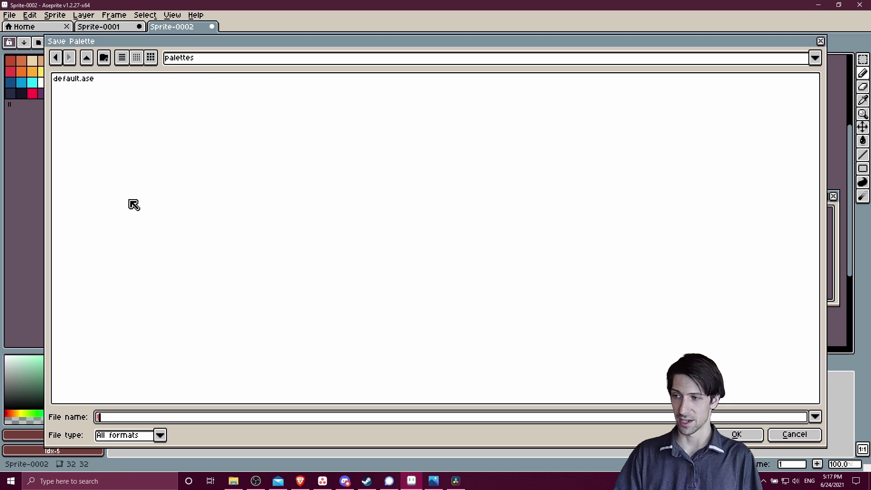
click(201, 62)
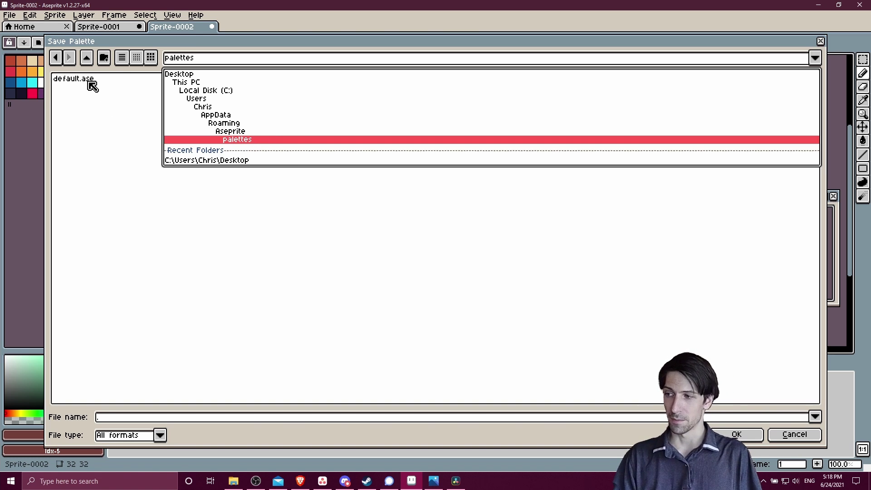
click(266, 143)
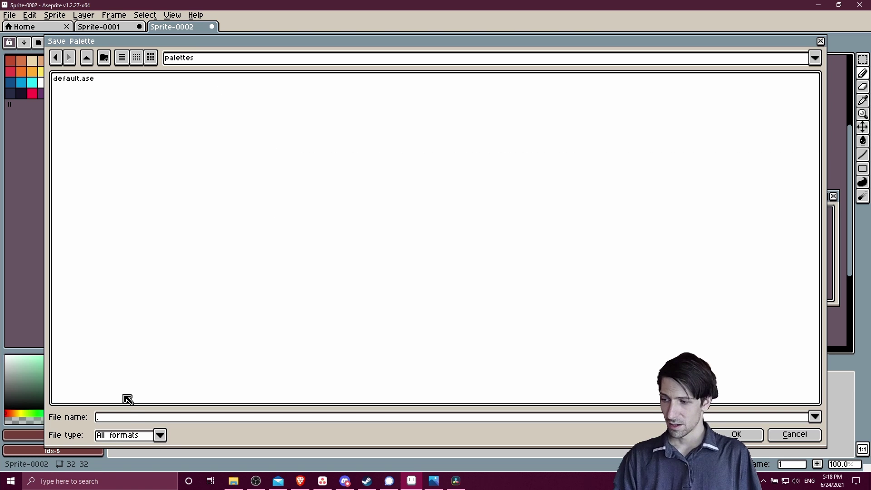
click(130, 421)
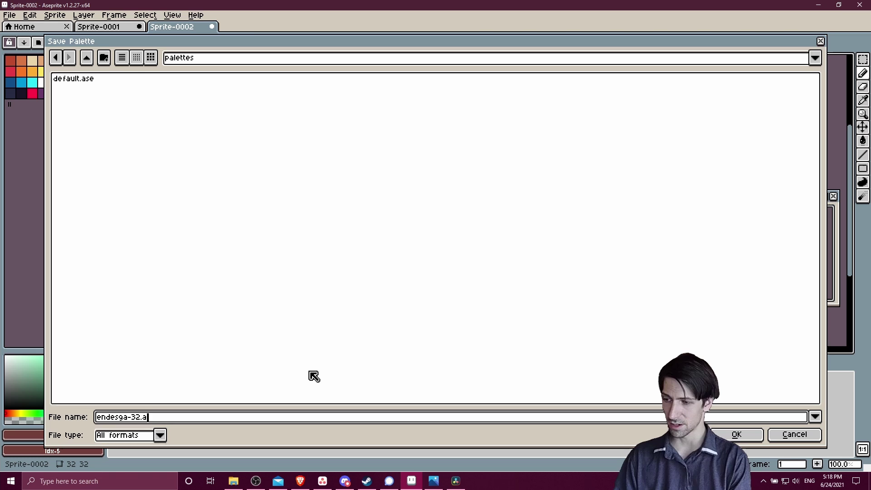
text(se)
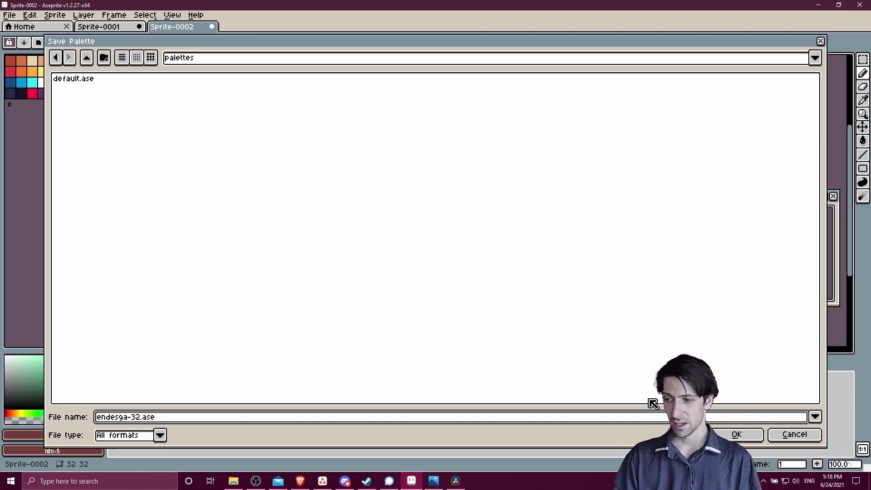
key(Return)
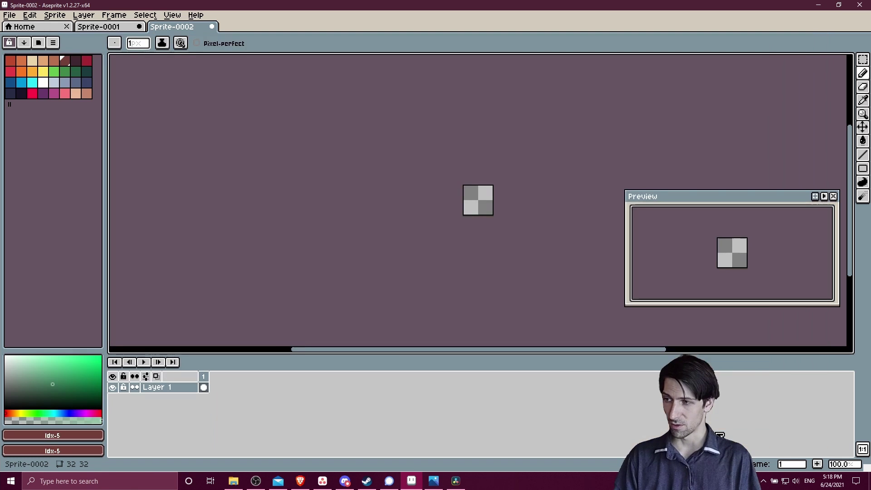
Step: Confirm endesga-32 sits beside default in the Aseprite palettes folder, then return to Aseprite
key(alt+Tab)
click(596, 81)
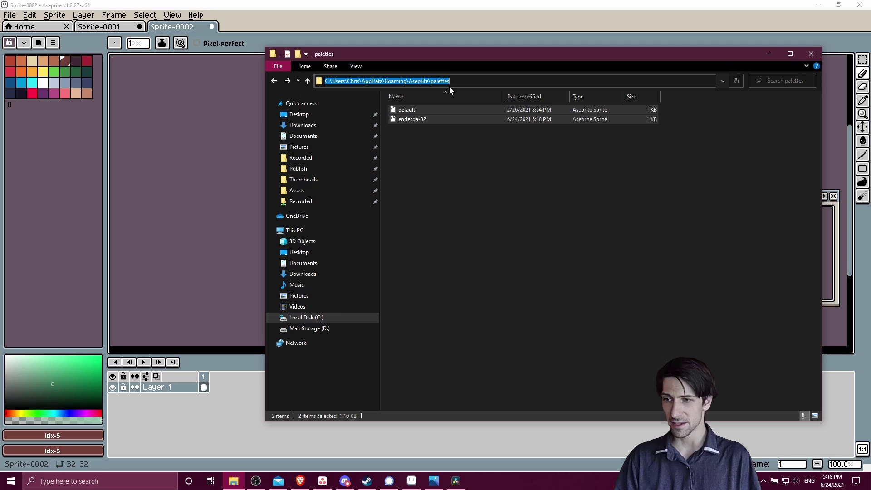
click(421, 135)
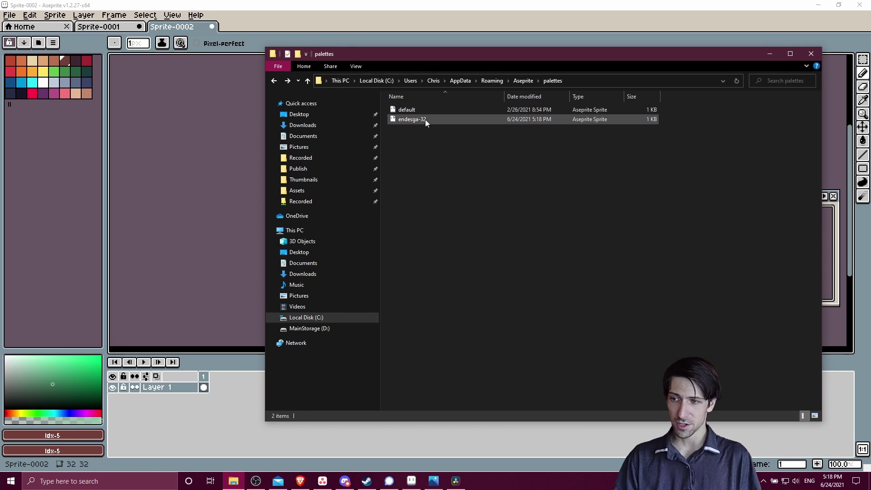
drag(424, 121, 431, 131)
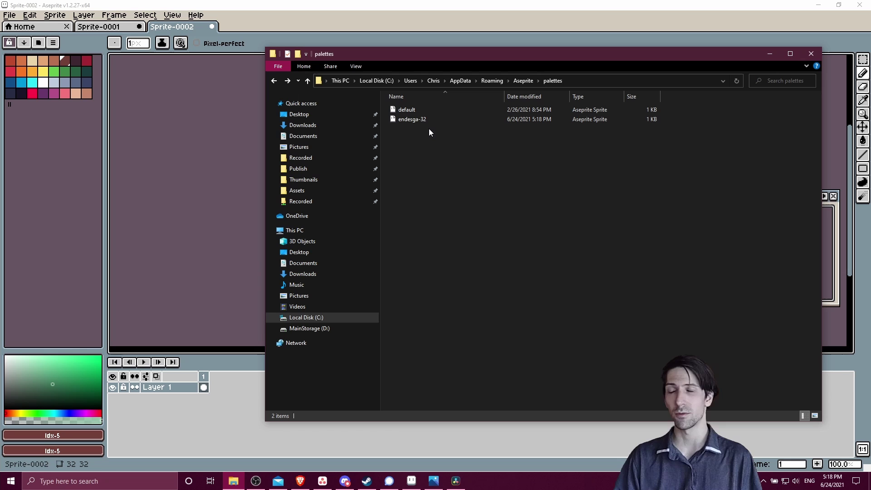
click(159, 99)
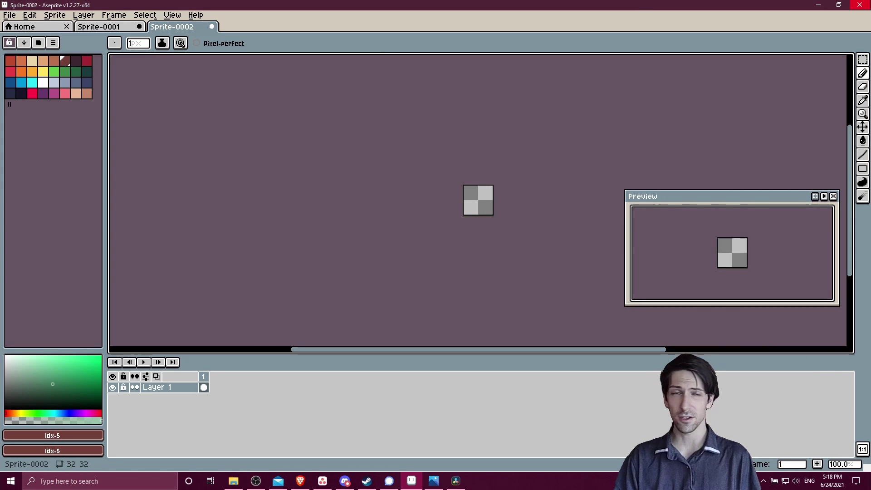
Step: Close the current sprite without saving and create a new 32×32 sprite
key(ctrl+w)
click(433, 260)
click(9, 15)
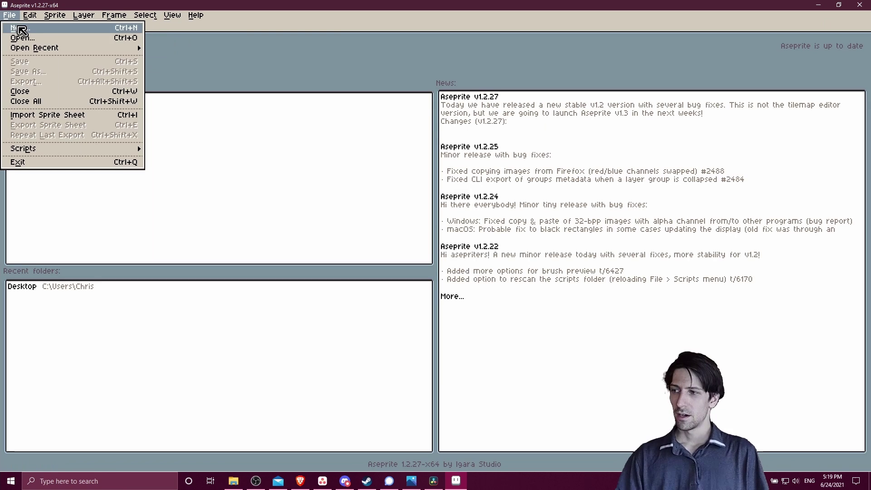
click(20, 29)
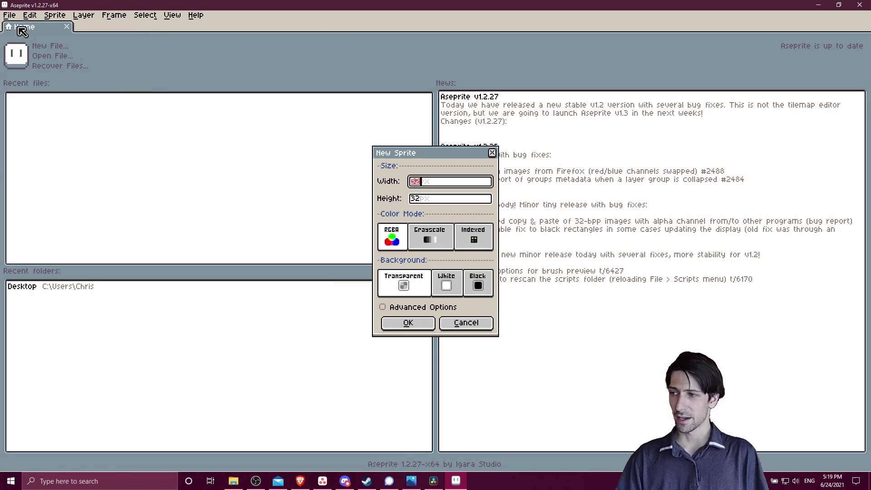
click(408, 325)
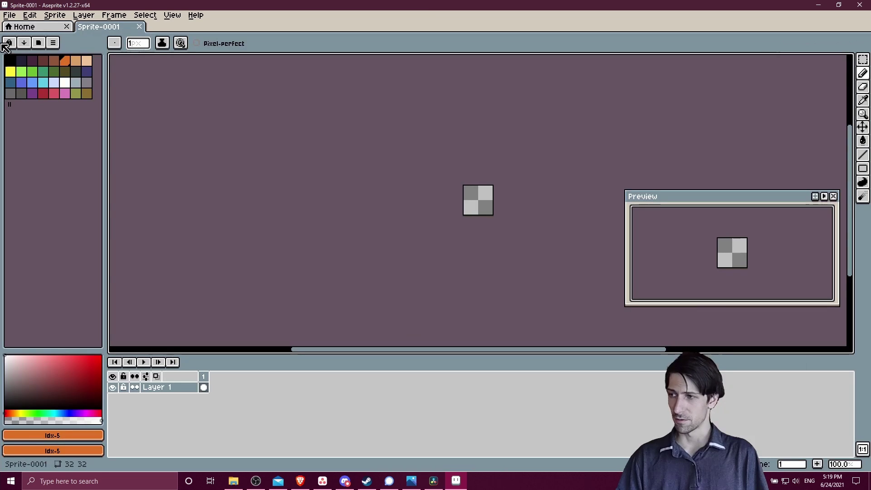
Step: Search the palette presets for 'end' and apply the endesga-32 preset
click(40, 43)
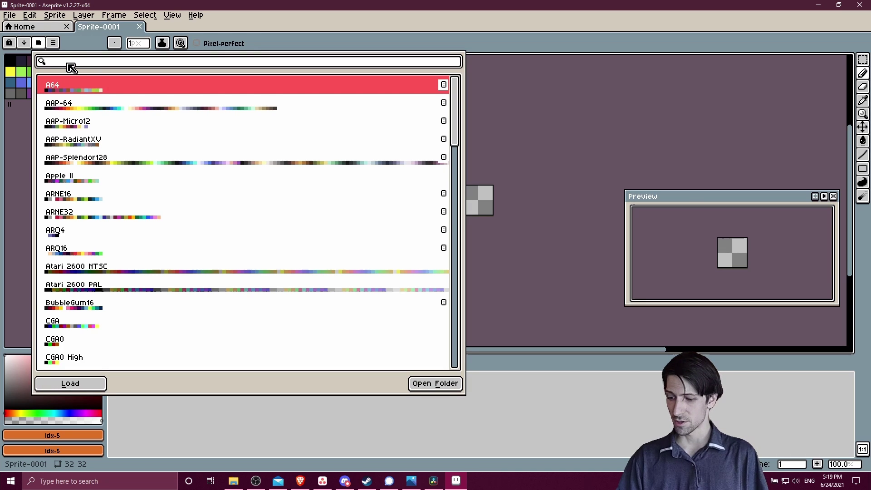
text(end)
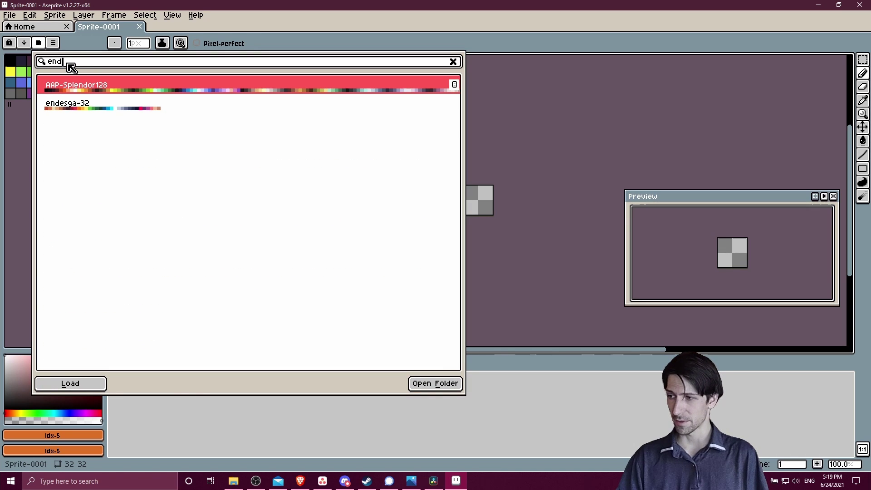
click(99, 110)
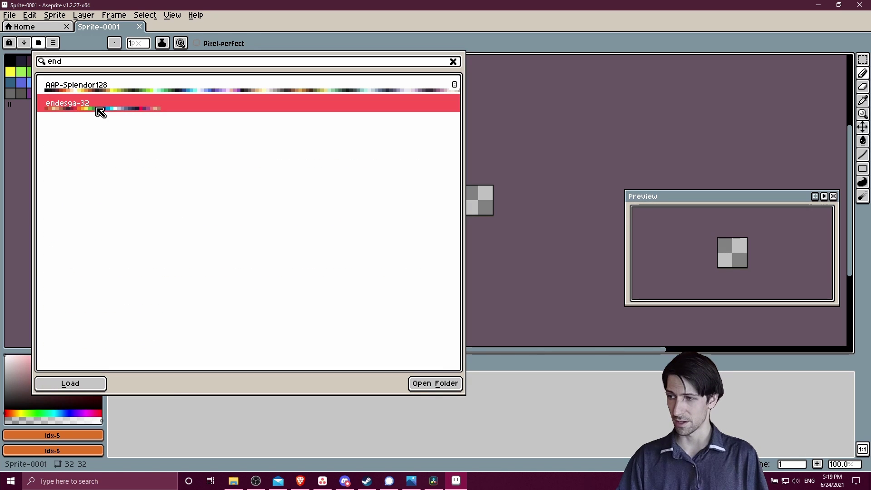
double_click(121, 110)
click(453, 61)
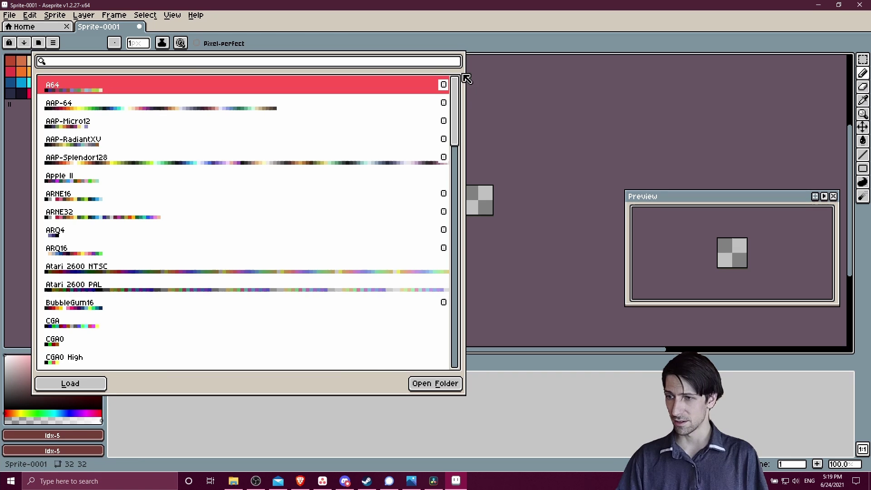
click(8, 42)
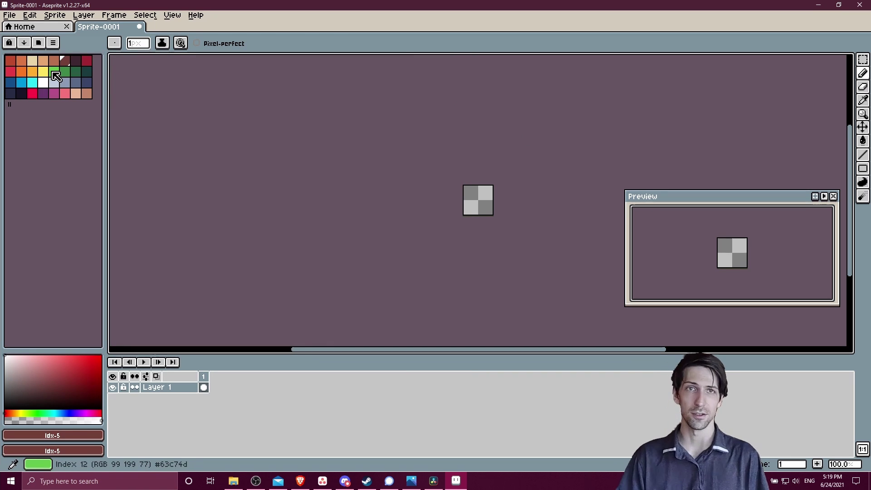
Step: Move zughy-32-8x into Aseprite's palettes folder alongside default and endesga-32
key(alt+Tab)
click(579, 75)
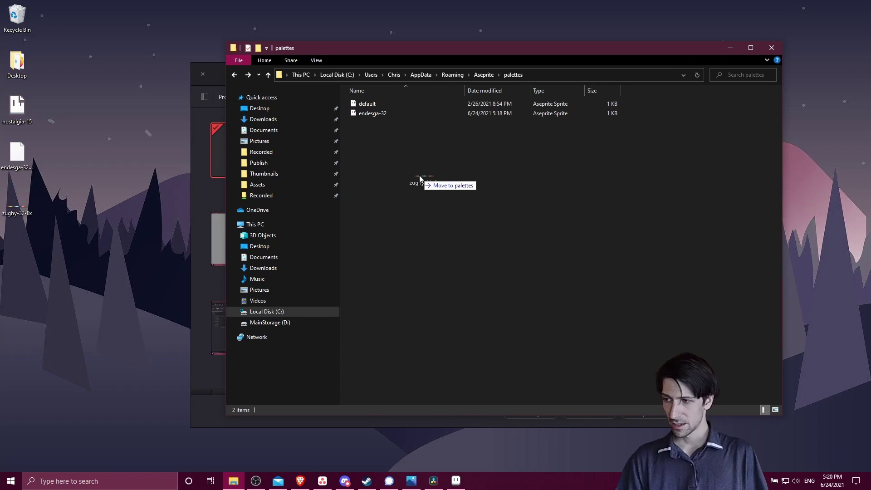
drag(414, 181, 402, 154)
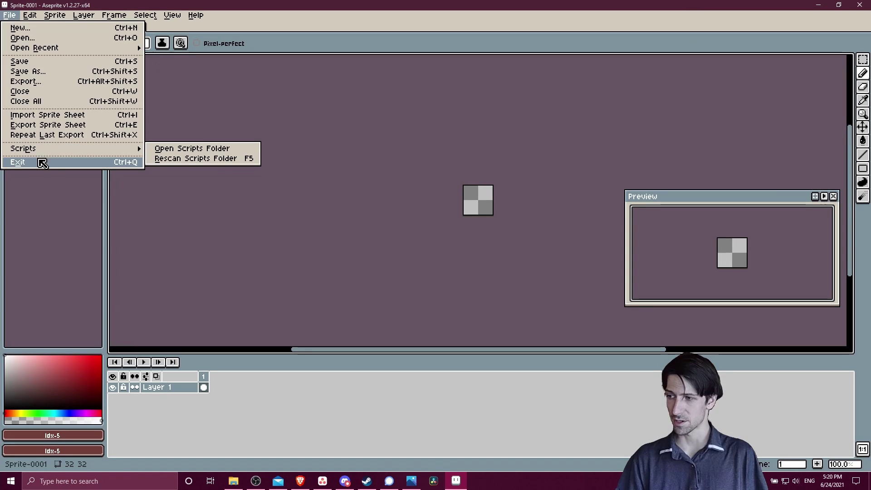
Step: Restart Aseprite without saving, apply the zughy-32-8x preset found with 'zu', and pick cyan
click(41, 163)
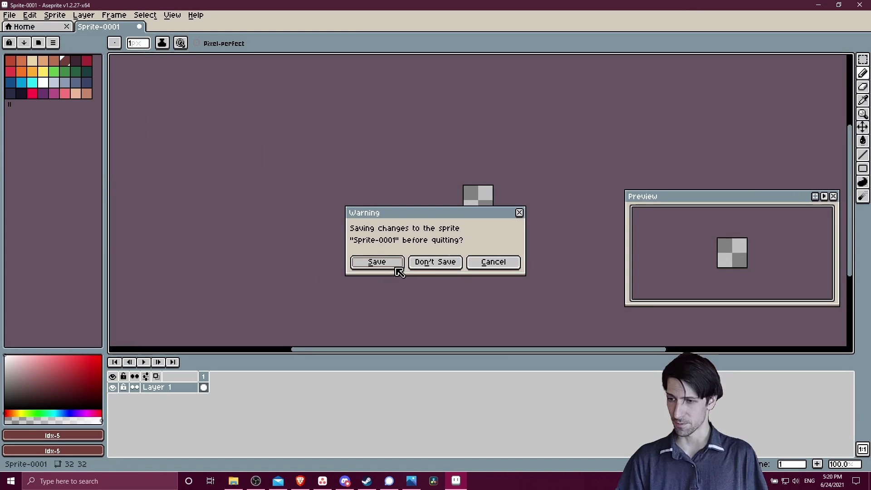
click(423, 264)
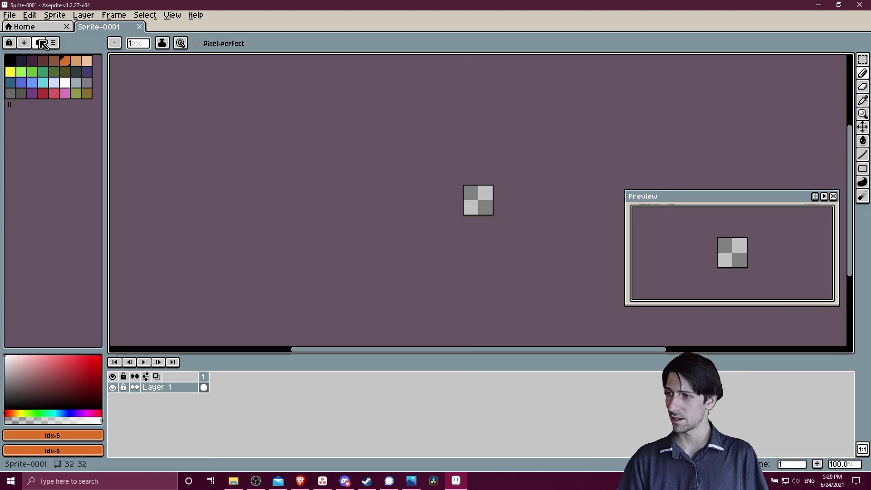
click(38, 42)
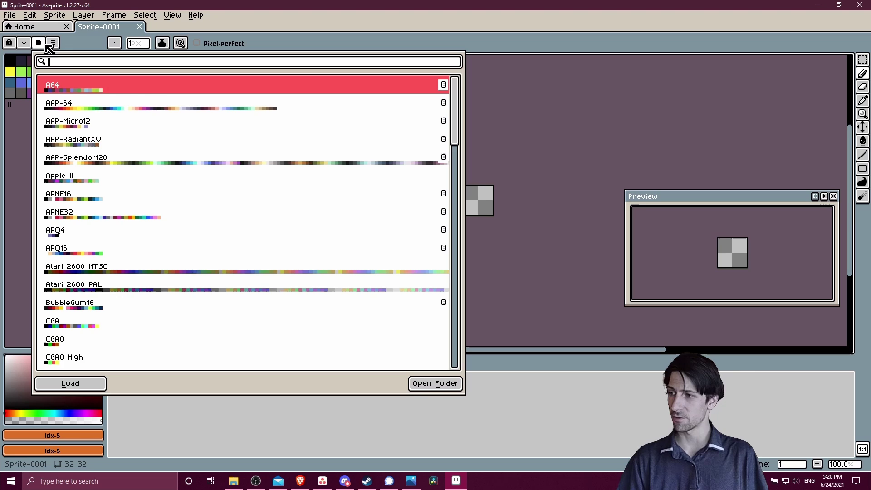
text(zu)
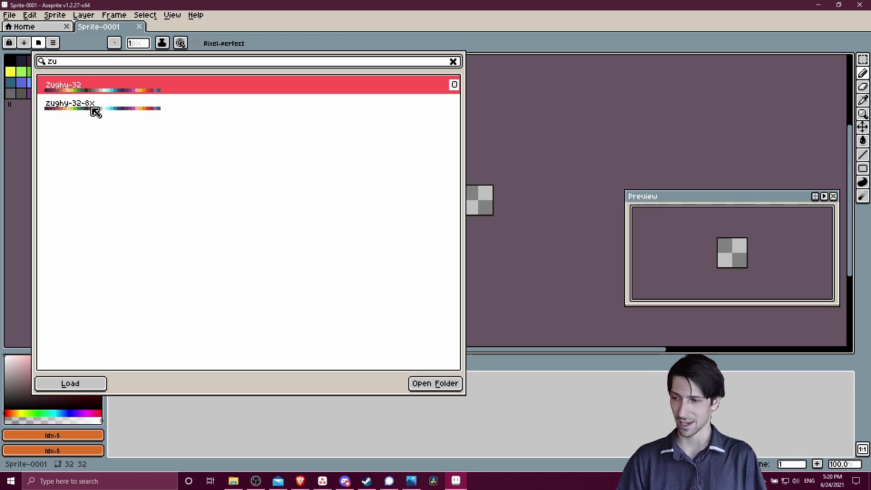
click(124, 112)
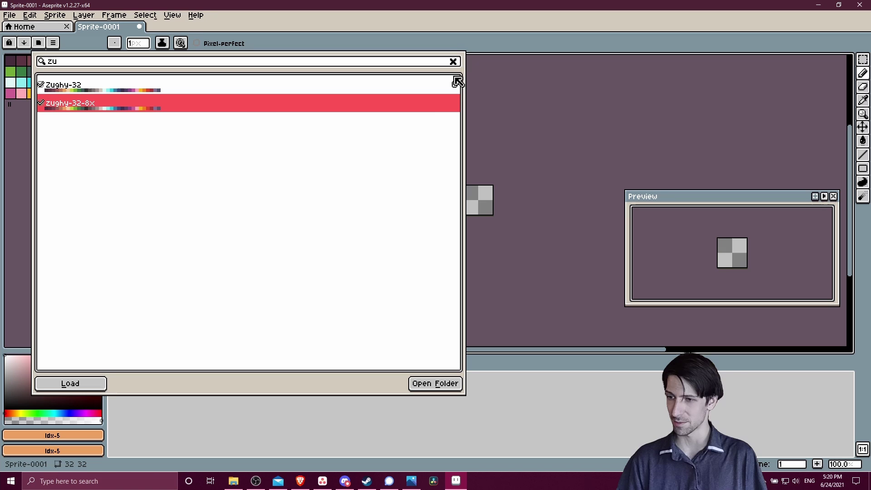
click(453, 61)
click(32, 82)
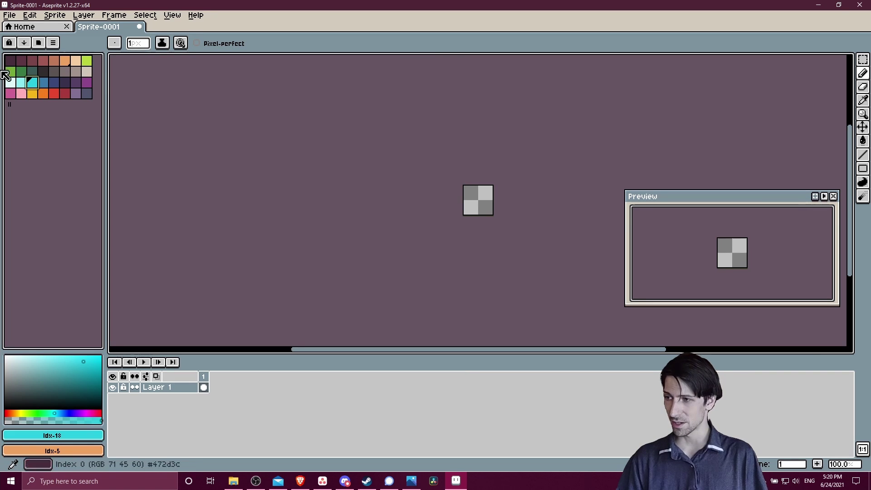
scroll(488, 203, up, 4)
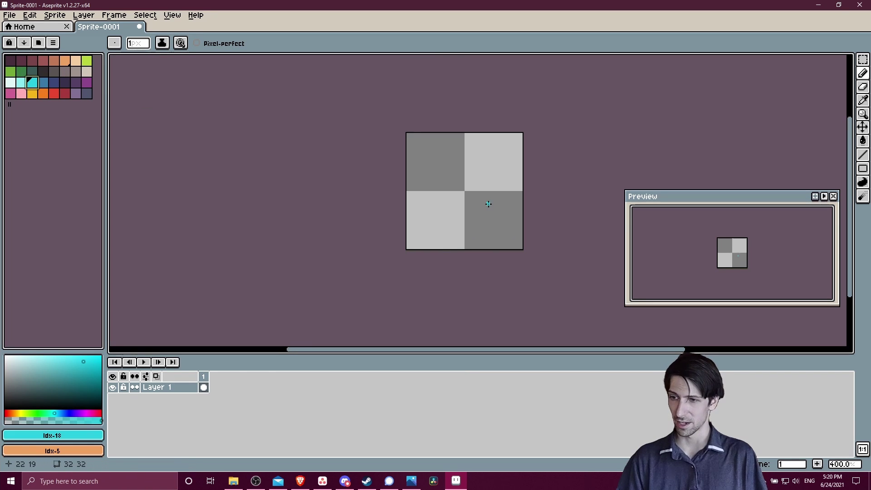
Step: Pick the red swatch, then browse the Retro Game Colour Palettes article down to Endesga 32
click(53, 94)
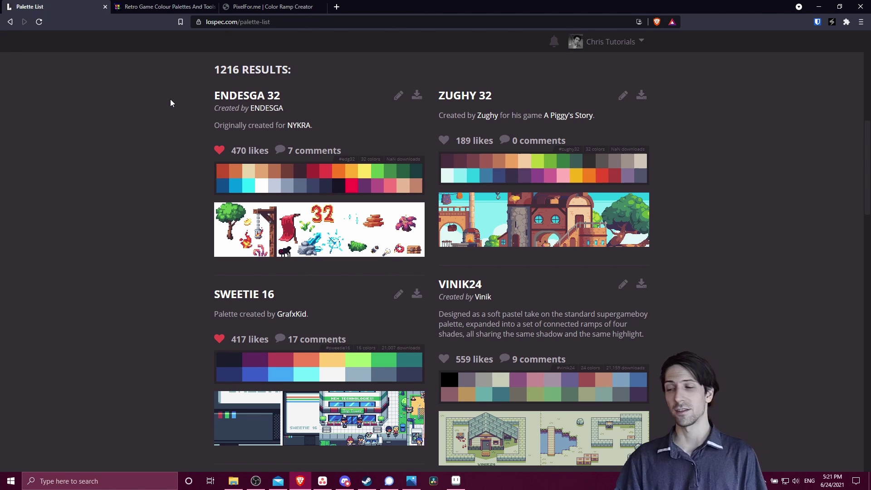
click(150, 6)
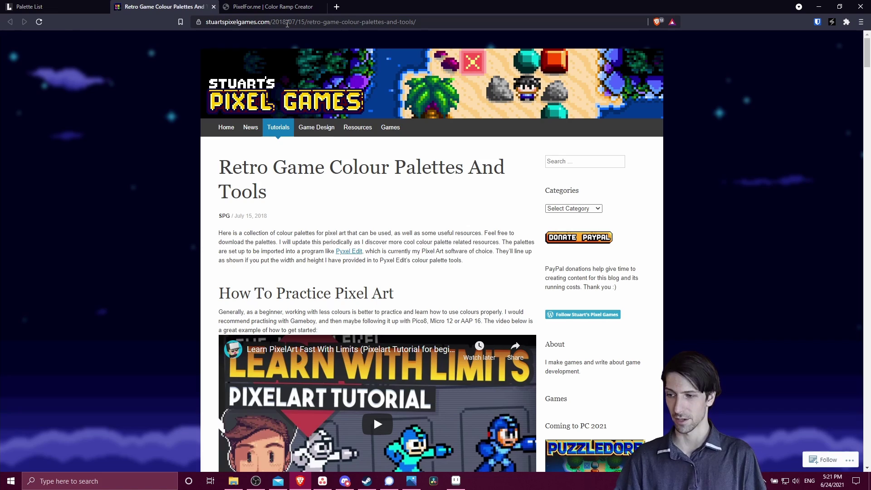
scroll(172, 229, down, 6)
scroll(172, 232, down, 14)
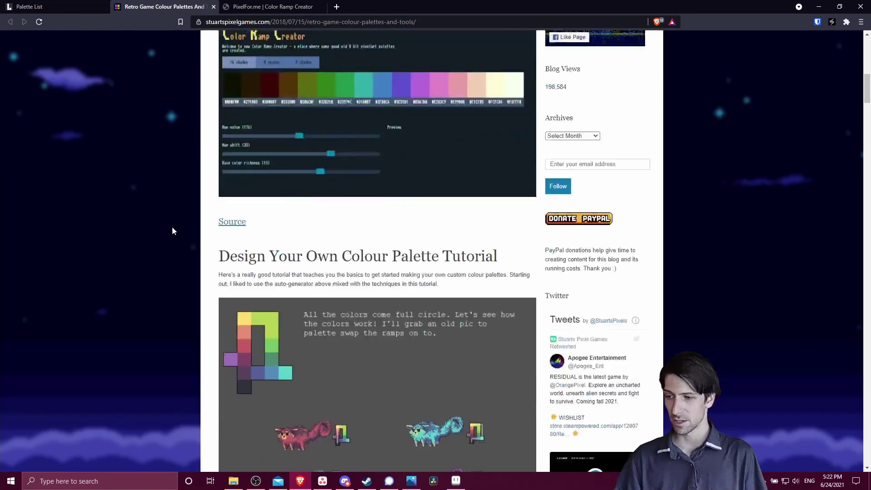
scroll(172, 227, down, 13)
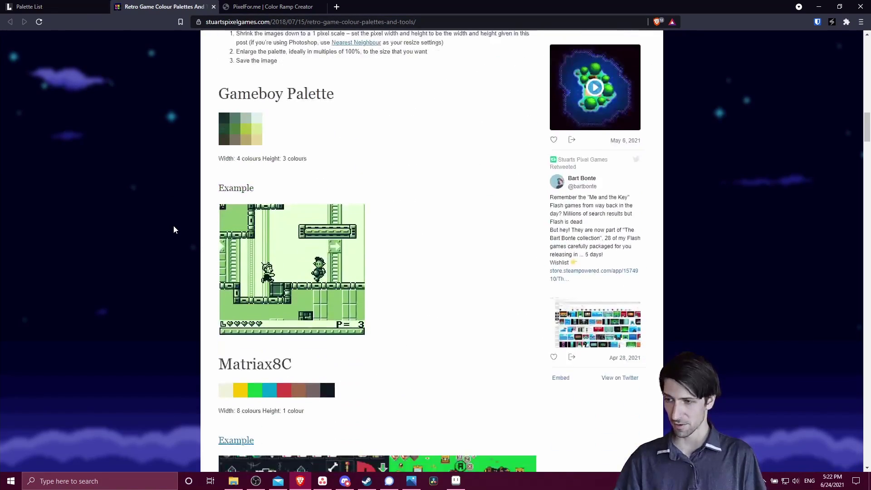
scroll(174, 225, down, 14)
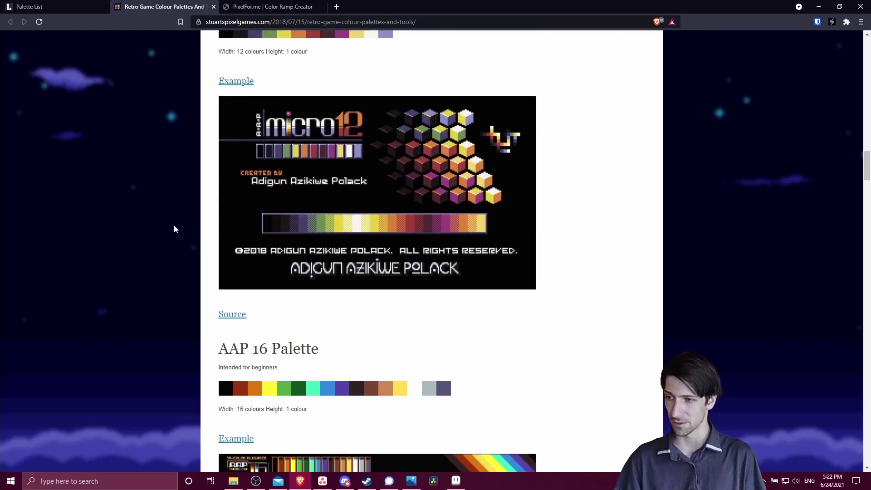
scroll(186, 217, down, 8)
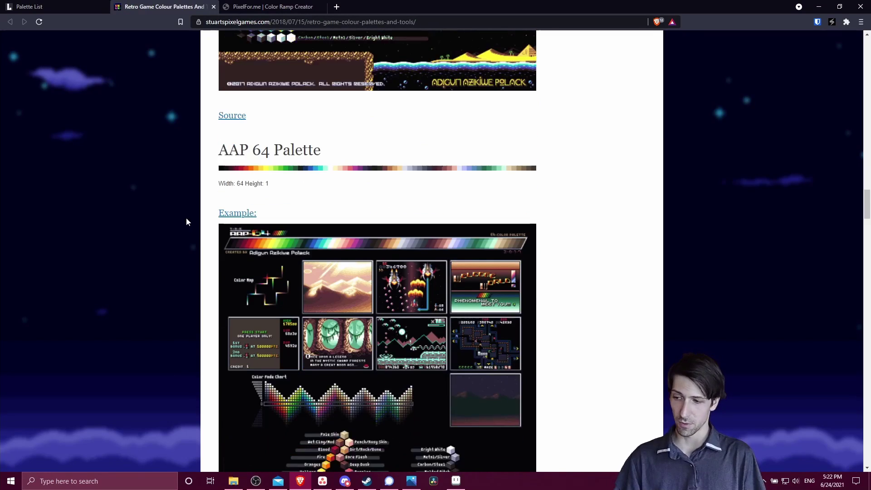
scroll(195, 206, down, 6)
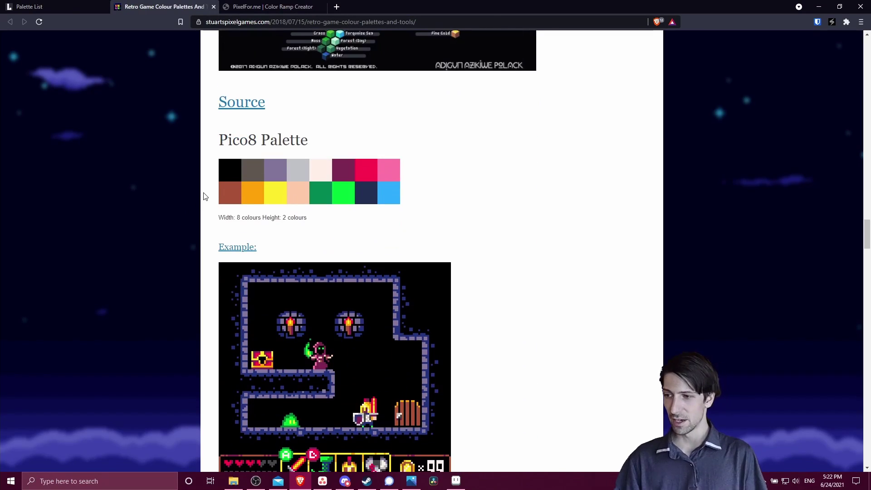
scroll(205, 196, down, 14)
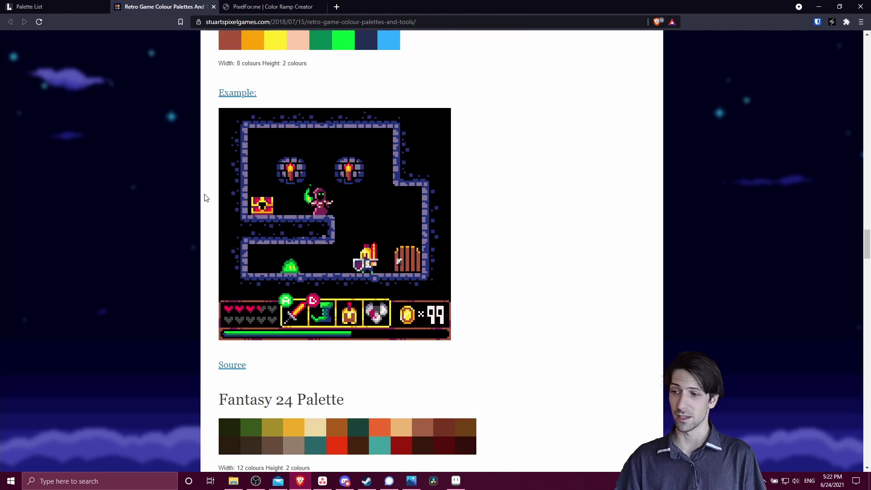
scroll(210, 195, down, 9)
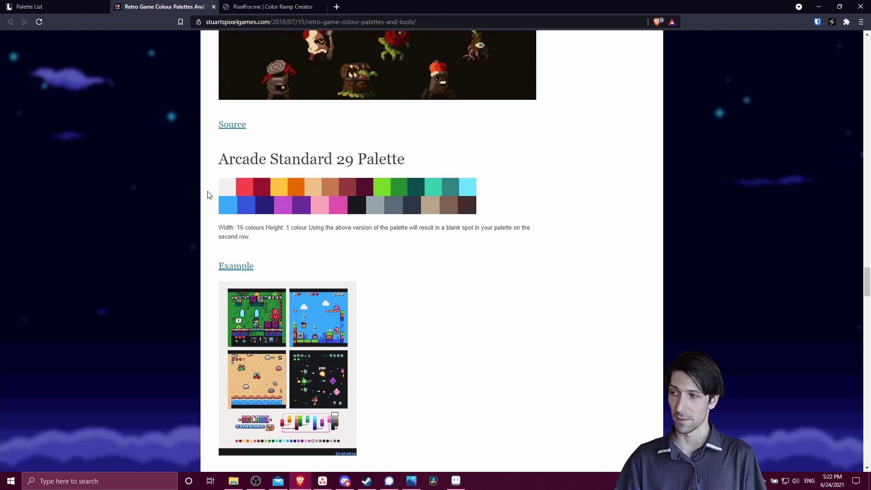
scroll(208, 190, down, 16)
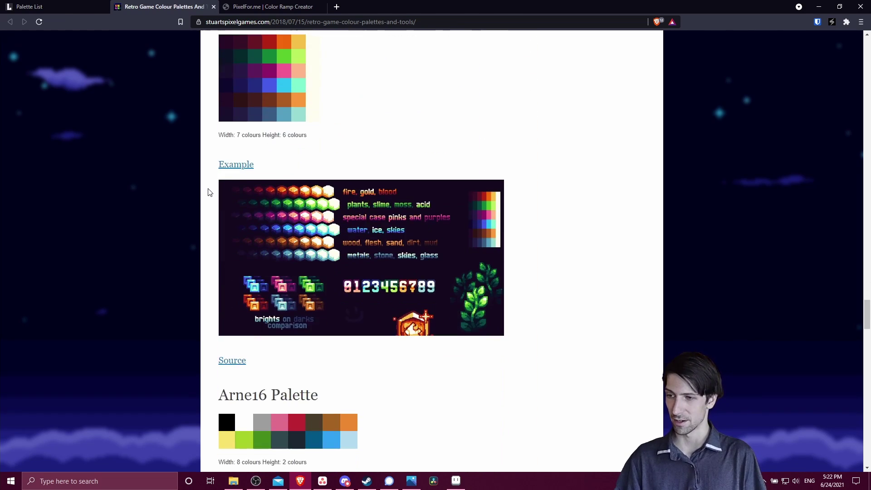
scroll(210, 186, down, 13)
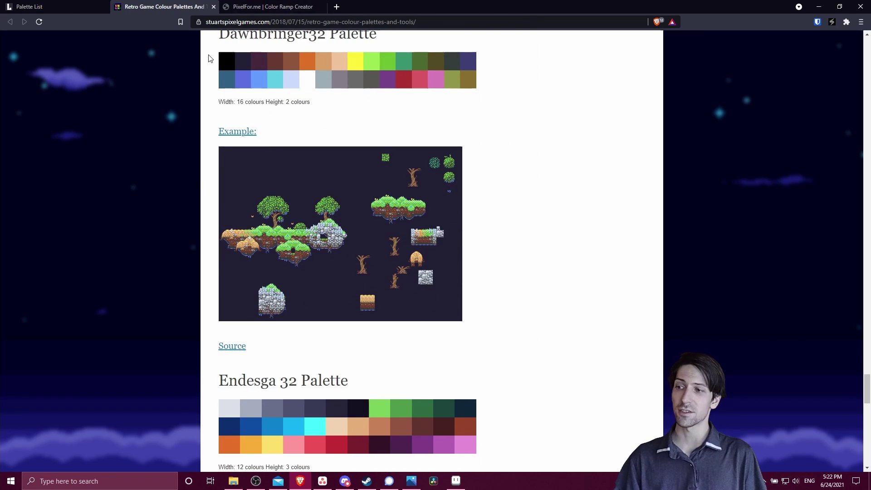
Step: On PixelFor.me, set hue value 60, hue shift 23, base color richness -4, and choose 8 shades
click(252, 8)
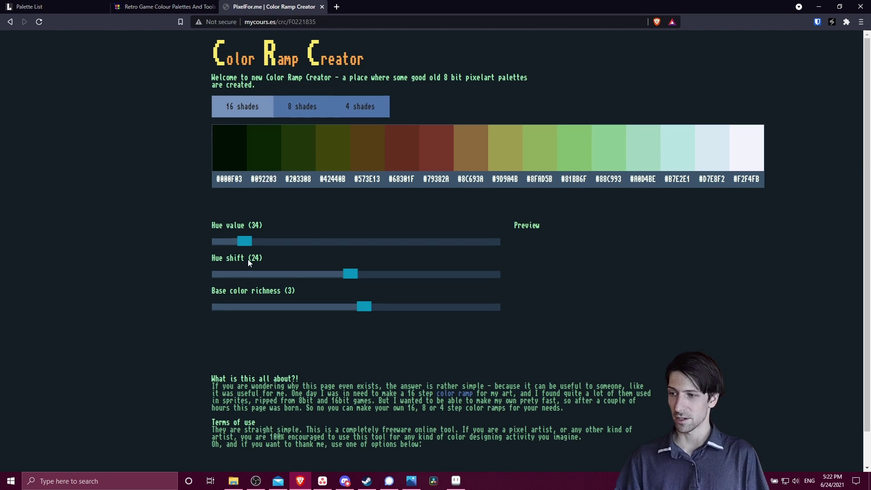
drag(247, 245, 265, 245)
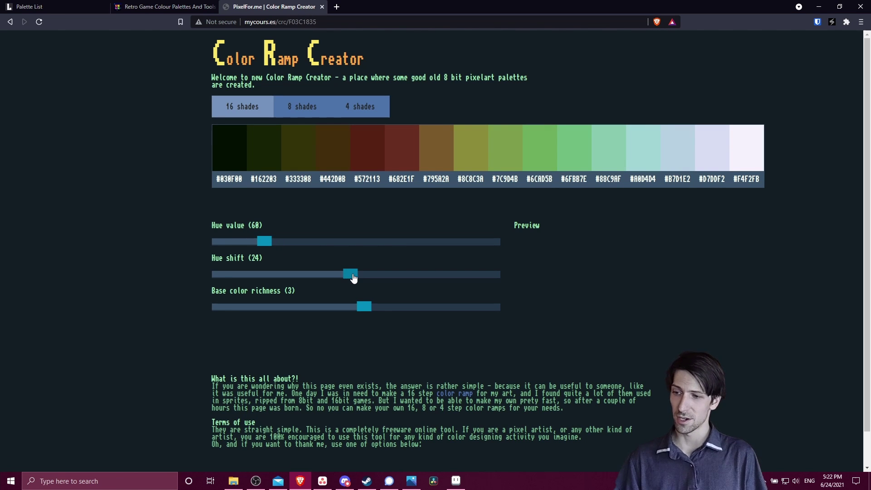
mouse_move(353, 278)
mouse_down()
mouse_move(314, 278)
mouse_move(403, 276)
mouse_move(232, 278)
mouse_move(345, 274)
mouse_up()
drag(364, 307, 345, 308)
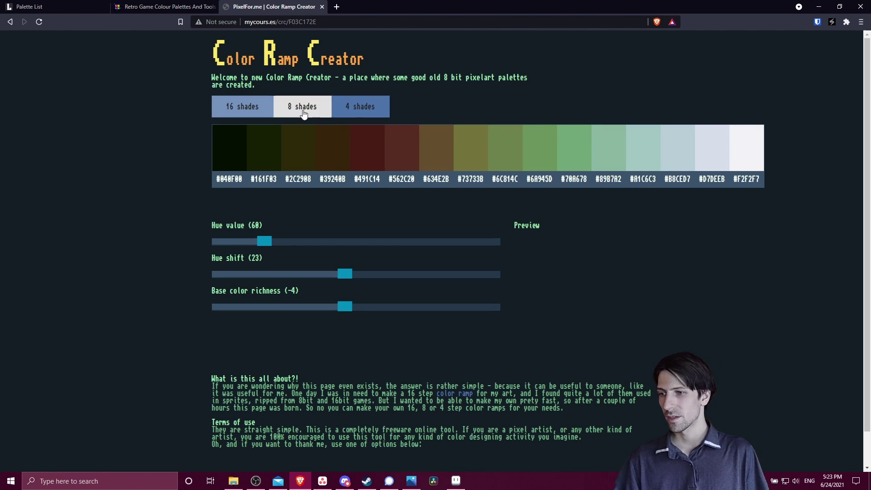
click(306, 112)
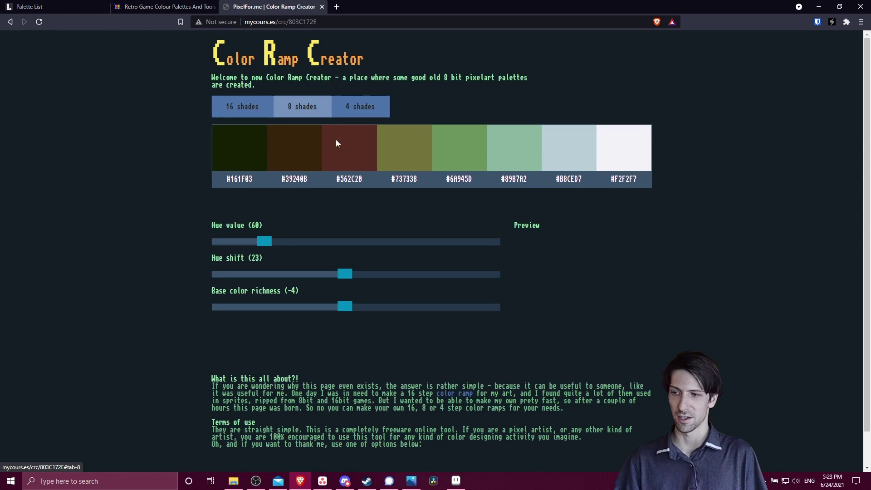